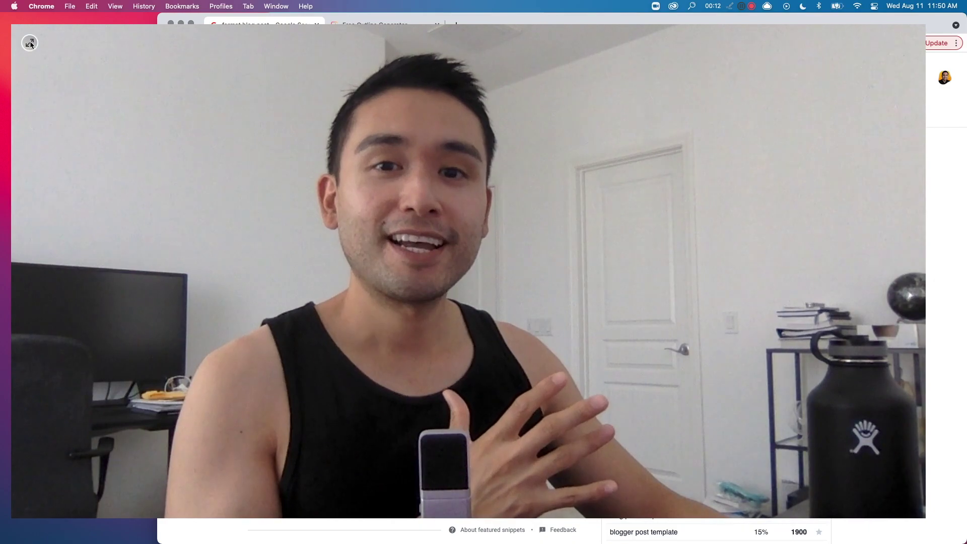
Step: Switch to the Free AI Article Outline Generator page and highlight its title
{"action": "left_click", "coordinate": [31, 44]}
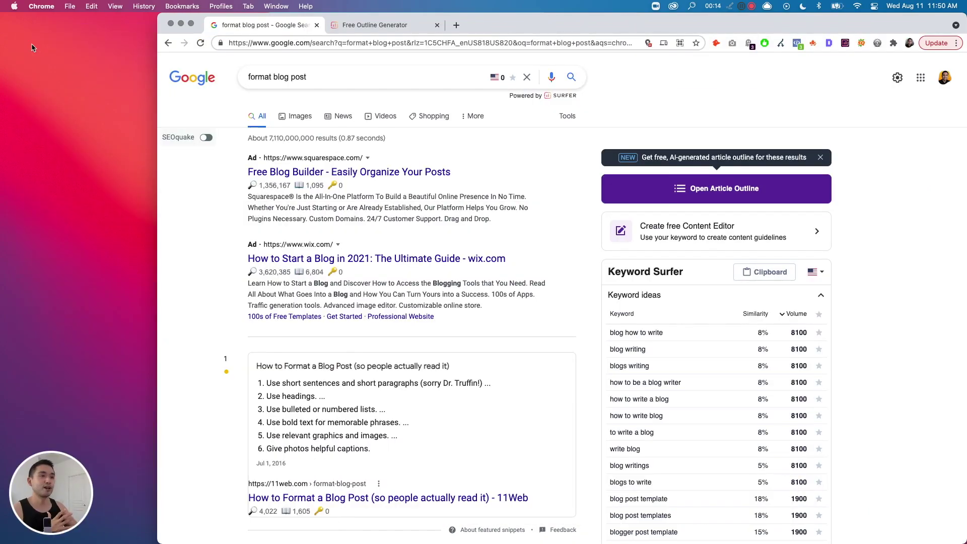
{"action": "mouse_move", "coordinate": [52, 492]}
{"action": "left_click", "coordinate": [79, 521]}
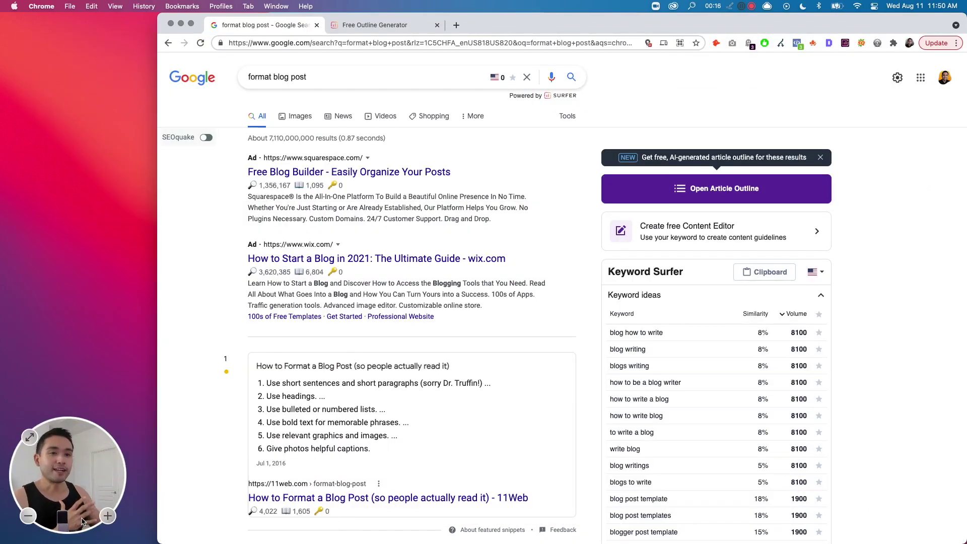
{"action": "left_click", "coordinate": [110, 518]}
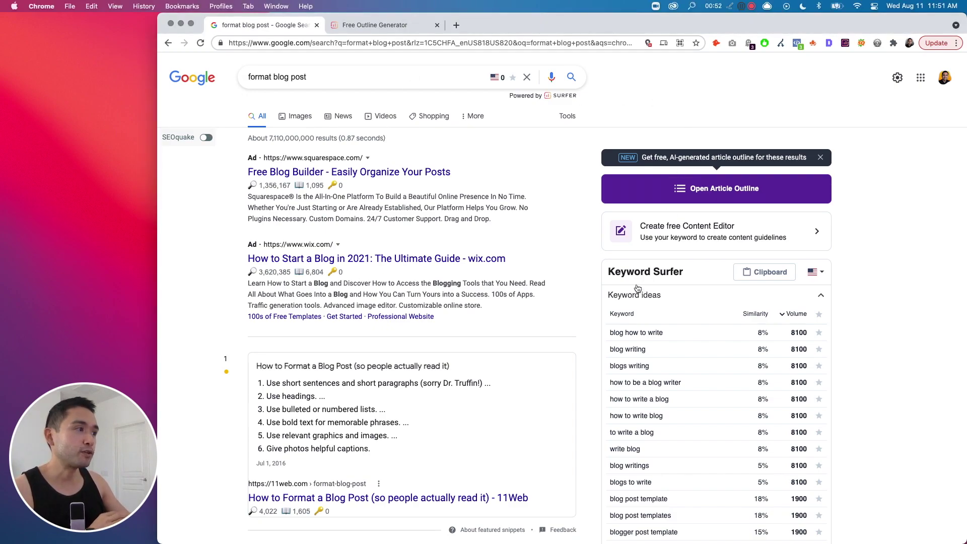
{"action": "scroll", "coordinate": [642, 291], "scroll_direction": "down", "scroll_amount": 1}
{"action": "scroll", "coordinate": [643, 290], "scroll_direction": "down", "scroll_amount": 1}
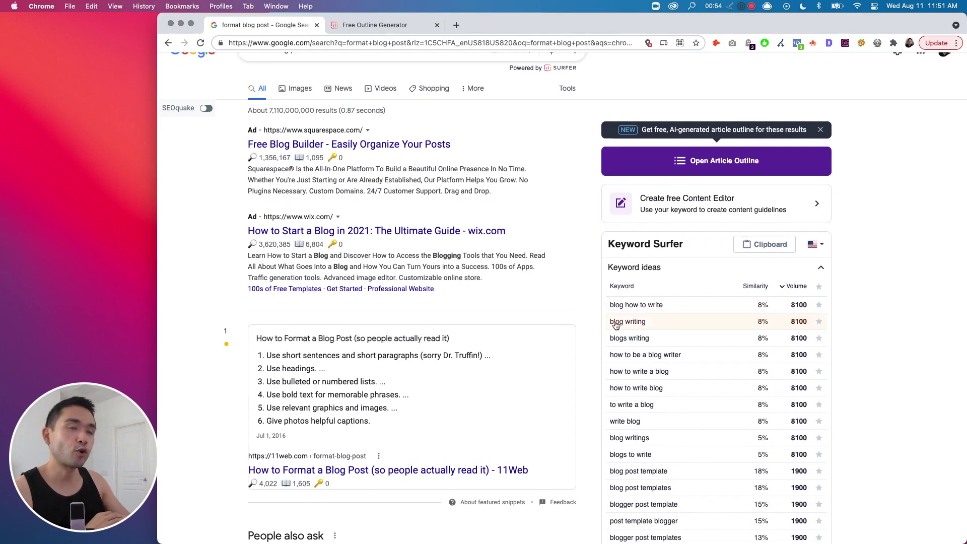
{"action": "scroll", "coordinate": [616, 268], "scroll_direction": "up", "scroll_amount": 2}
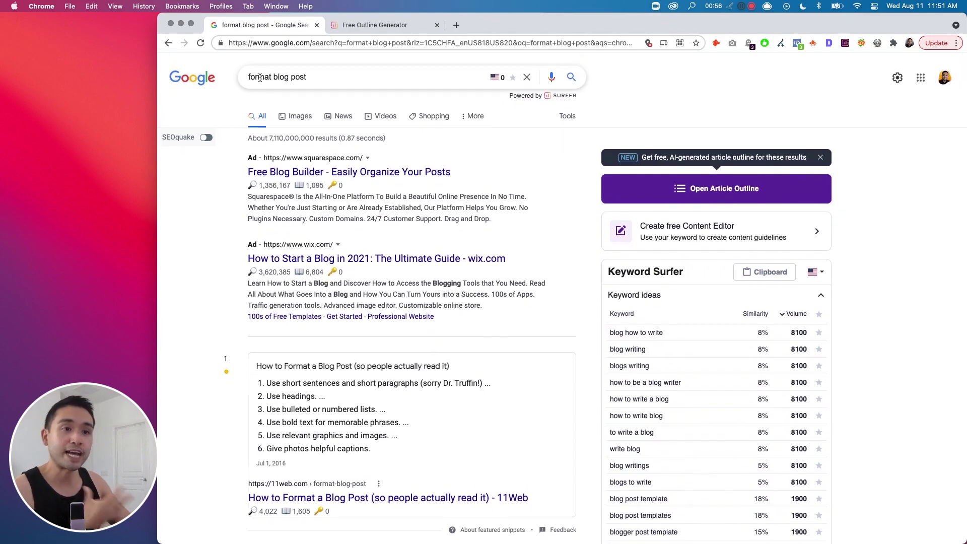
{"action": "scroll", "coordinate": [662, 317], "scroll_direction": "down", "scroll_amount": 4}
{"action": "scroll", "coordinate": [663, 315], "scroll_direction": "down", "scroll_amount": 3}
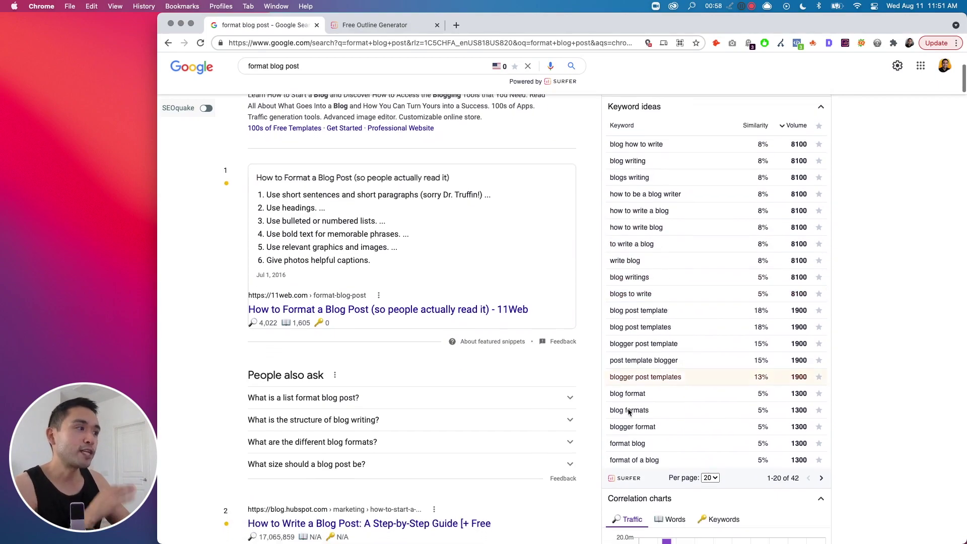
{"action": "scroll", "coordinate": [623, 430], "scroll_direction": "down", "scroll_amount": 1}
{"action": "scroll", "coordinate": [616, 377], "scroll_direction": "down", "scroll_amount": 2}
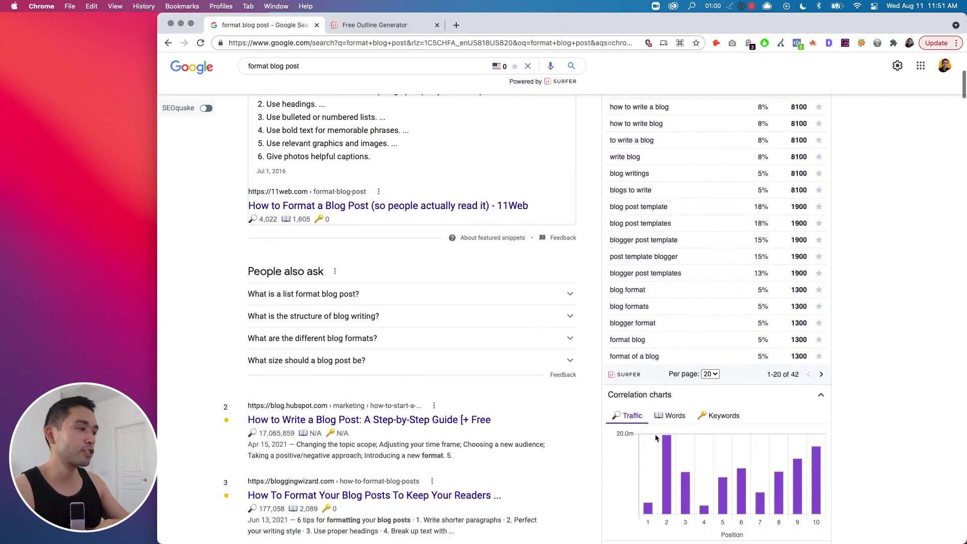
{"action": "scroll", "coordinate": [609, 323], "scroll_direction": "down", "scroll_amount": 3}
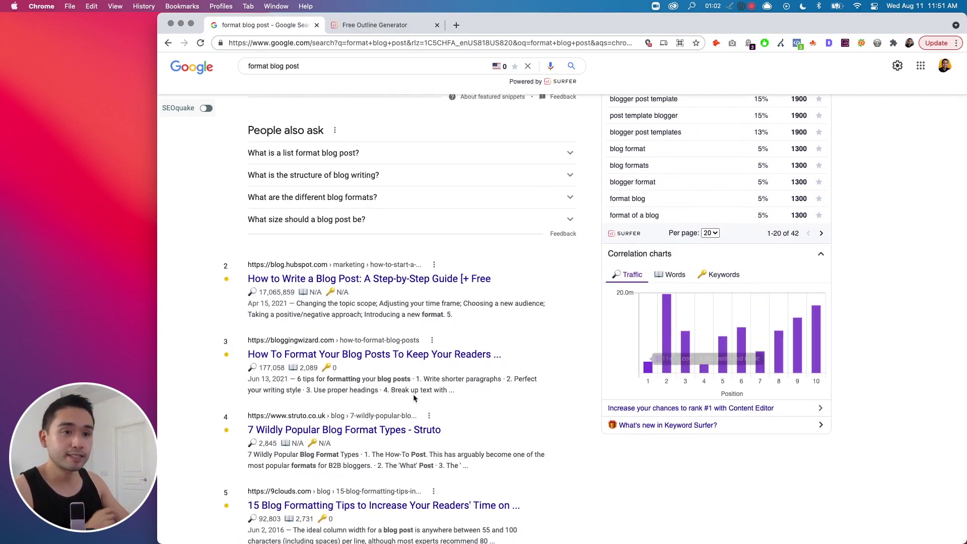
{"action": "scroll", "coordinate": [429, 402], "scroll_direction": "up", "scroll_amount": 4}
{"action": "scroll", "coordinate": [428, 402], "scroll_direction": "up", "scroll_amount": 3}
{"action": "scroll", "coordinate": [430, 400], "scroll_direction": "up", "scroll_amount": 4}
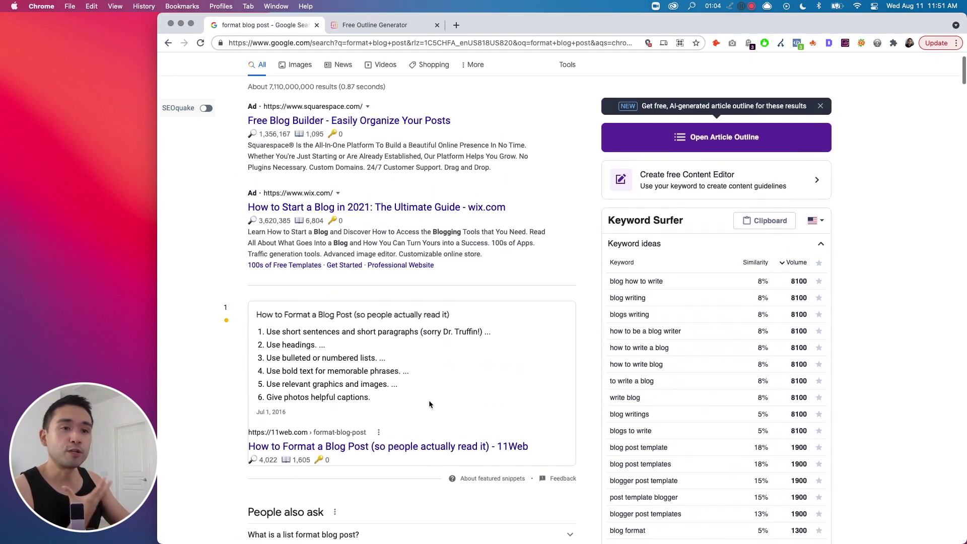
{"action": "scroll", "coordinate": [562, 287], "scroll_direction": "up", "scroll_amount": 2}
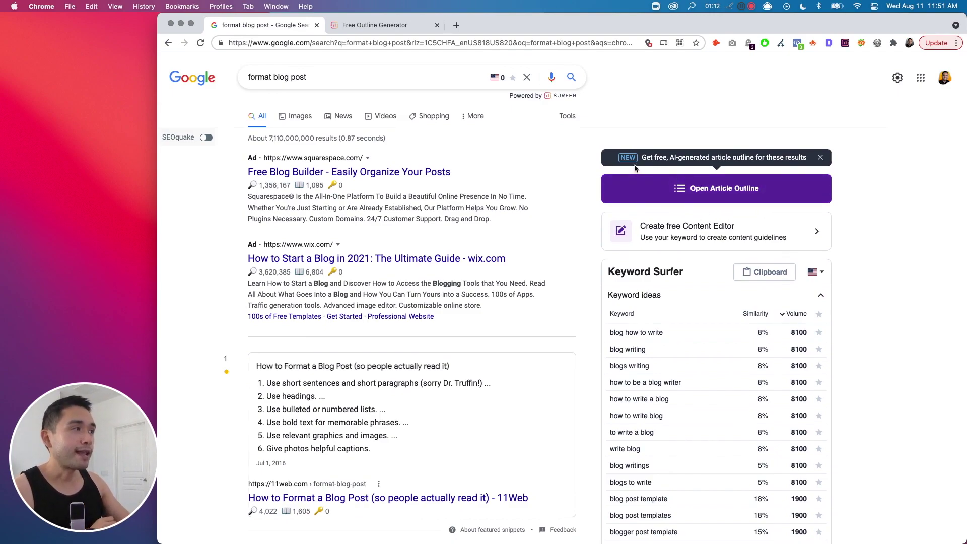
{"action": "scroll", "coordinate": [638, 164], "scroll_direction": "down", "scroll_amount": 1}
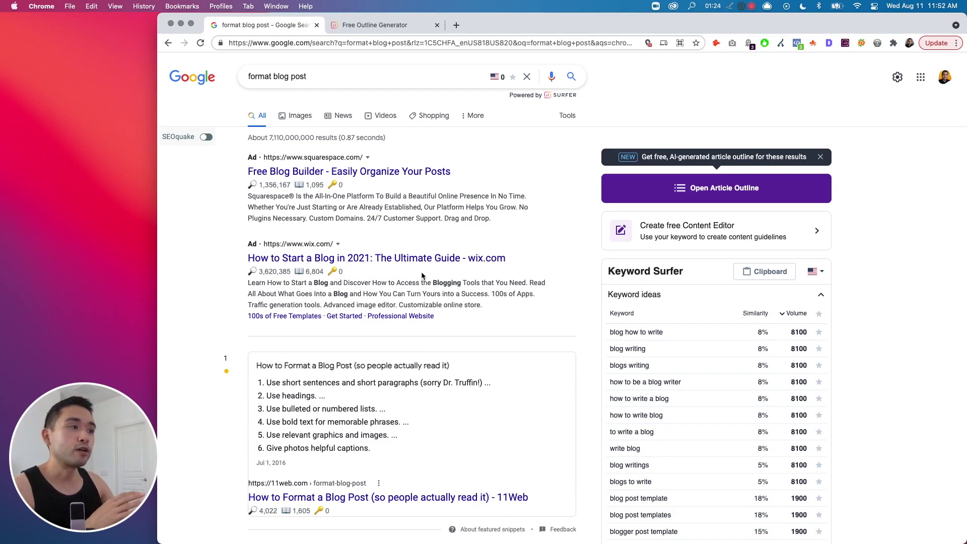
{"action": "scroll", "coordinate": [422, 276], "scroll_direction": "down", "scroll_amount": 1}
{"action": "scroll", "coordinate": [412, 265], "scroll_direction": "down", "scroll_amount": 3}
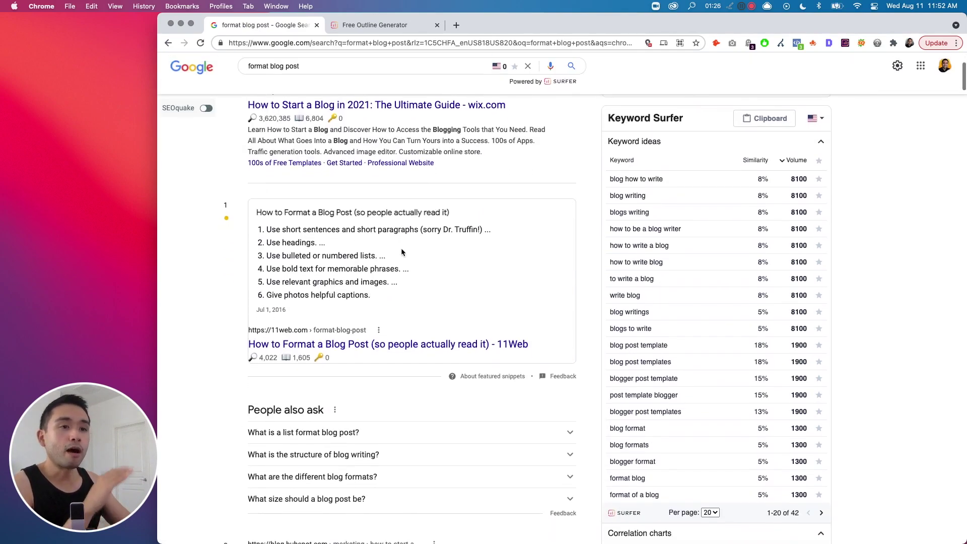
{"action": "scroll", "coordinate": [401, 254], "scroll_direction": "down", "scroll_amount": 1}
{"action": "scroll", "coordinate": [454, 249], "scroll_direction": "up", "scroll_amount": 2}
{"action": "scroll", "coordinate": [529, 242], "scroll_direction": "up", "scroll_amount": 2}
{"action": "scroll", "coordinate": [612, 235], "scroll_direction": "up", "scroll_amount": 1}
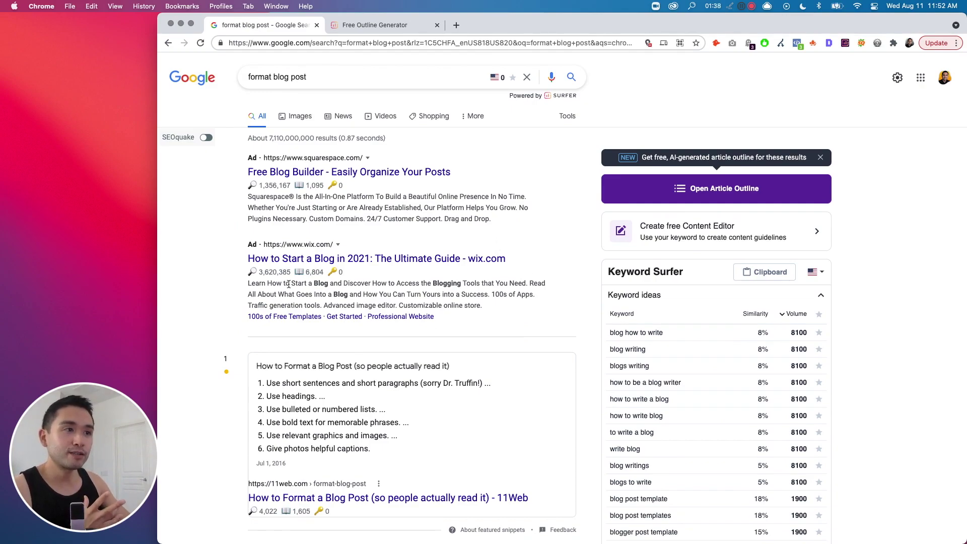
{"action": "scroll", "coordinate": [353, 280], "scroll_direction": "down", "scroll_amount": 2}
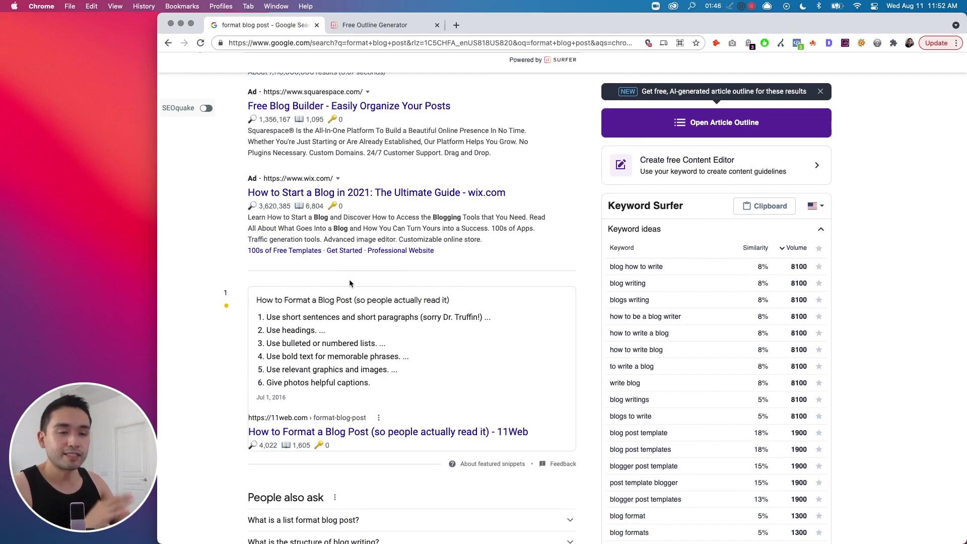
{"action": "scroll", "coordinate": [370, 282], "scroll_direction": "up", "scroll_amount": 2}
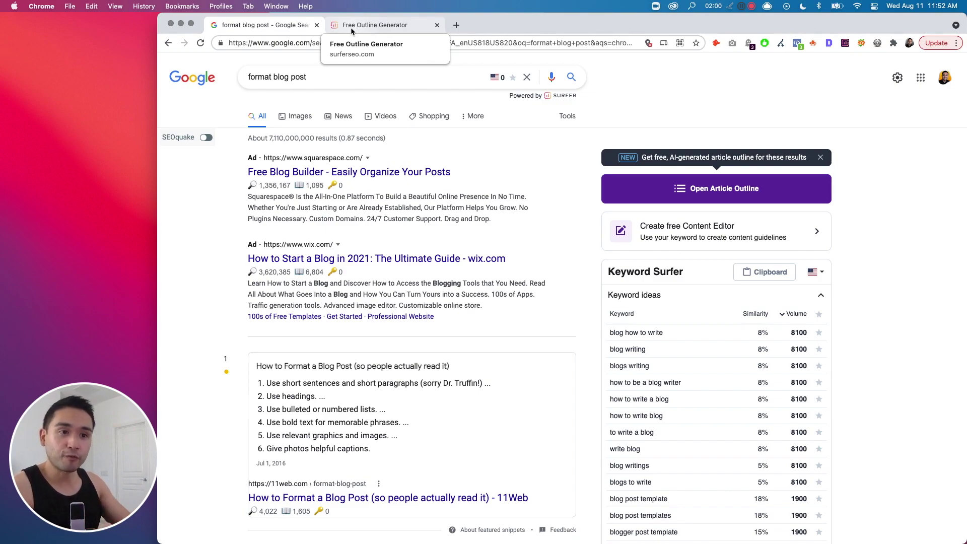
{"action": "left_click", "coordinate": [351, 27]}
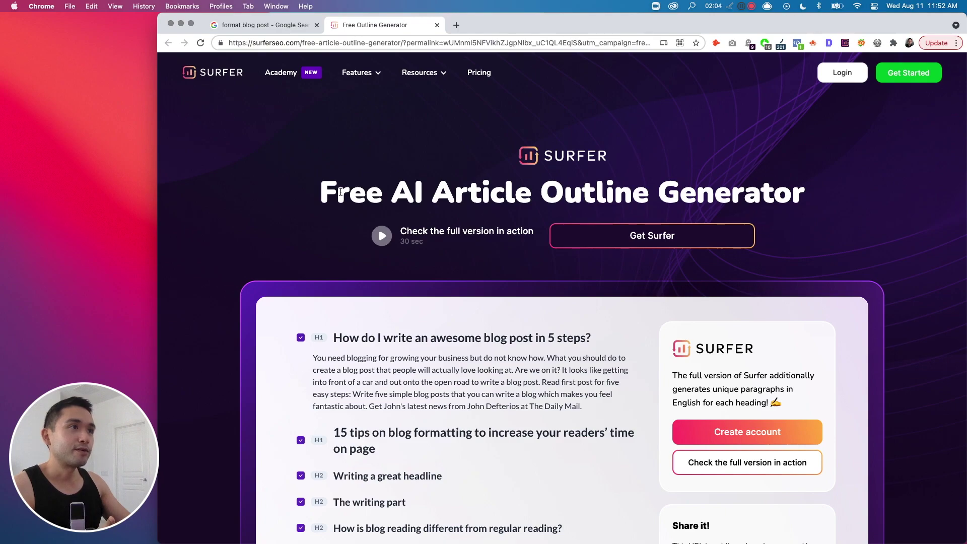
{"action": "left_click_drag", "start_coordinate": [321, 192], "coordinate": [822, 188]}
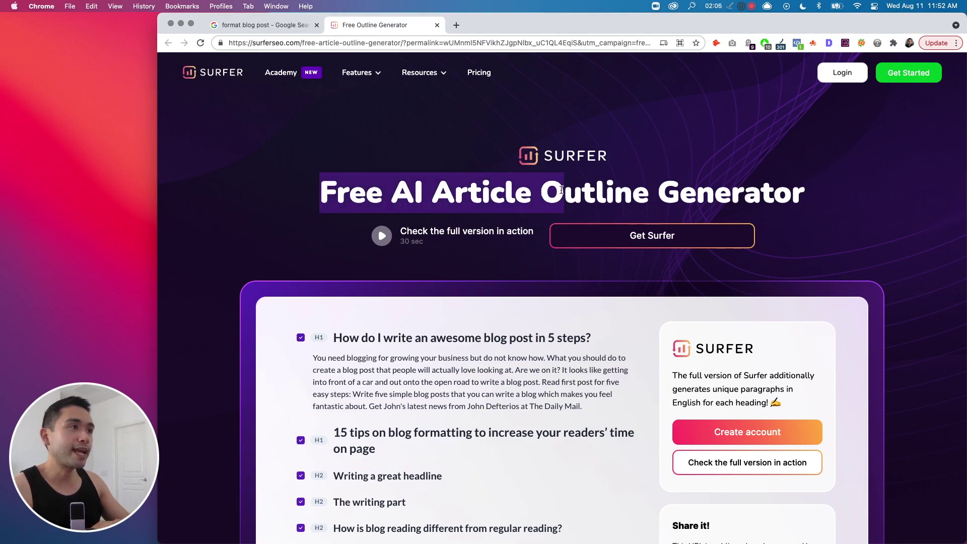
{"action": "scroll", "coordinate": [662, 220], "scroll_direction": "down", "scroll_amount": 3}
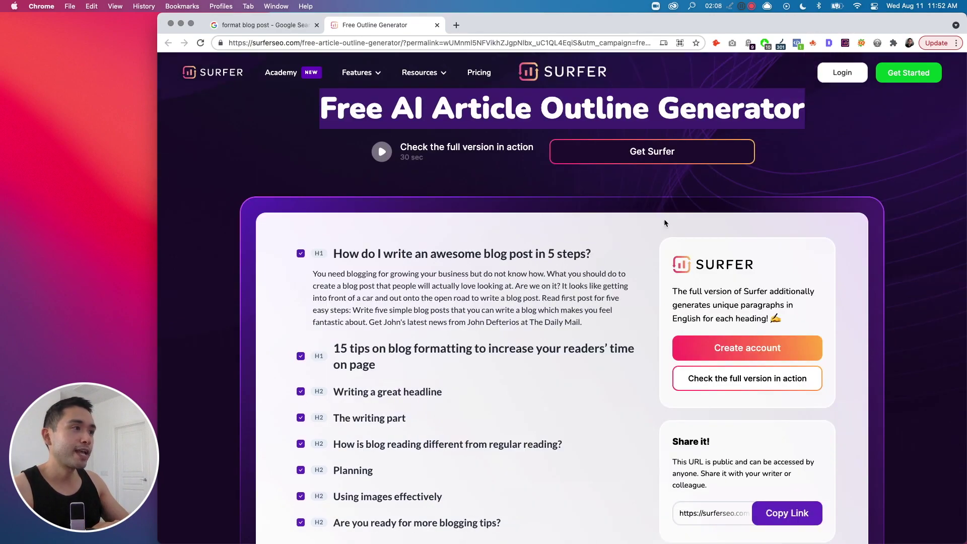
{"action": "scroll", "coordinate": [492, 175], "scroll_direction": "down", "scroll_amount": 2}
{"action": "scroll", "coordinate": [492, 176], "scroll_direction": "down", "scroll_amount": 1}
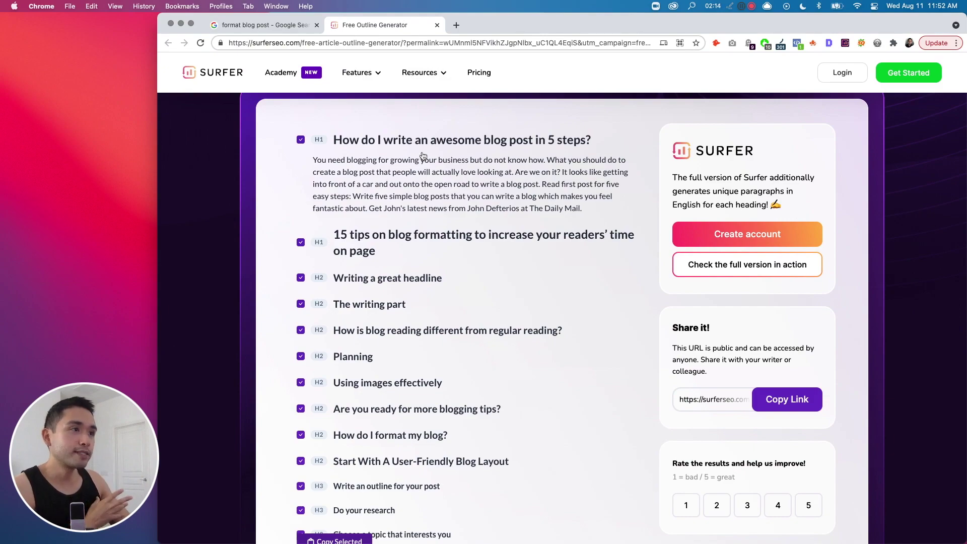
{"action": "scroll", "coordinate": [423, 159], "scroll_direction": "down", "scroll_amount": 1}
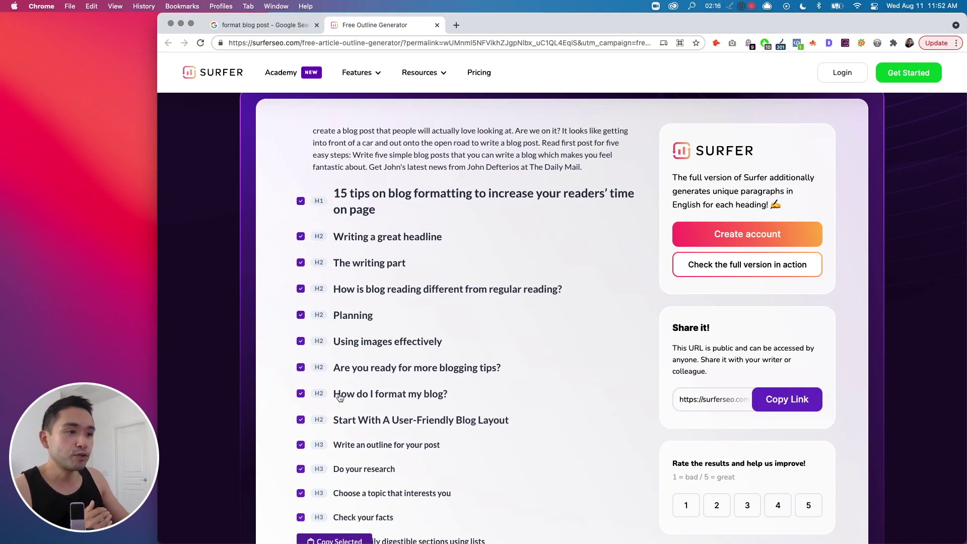
{"action": "scroll", "coordinate": [339, 398], "scroll_direction": "down", "scroll_amount": 1}
{"action": "scroll", "coordinate": [342, 405], "scroll_direction": "down", "scroll_amount": 2}
{"action": "scroll", "coordinate": [345, 411], "scroll_direction": "down", "scroll_amount": 3}
{"action": "scroll", "coordinate": [350, 422], "scroll_direction": "down", "scroll_amount": 2}
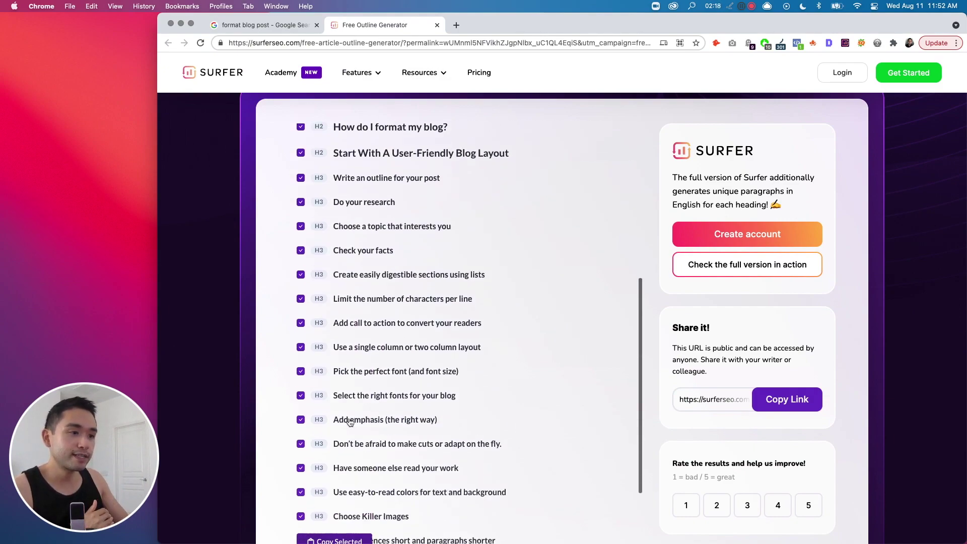
{"action": "scroll", "coordinate": [350, 422], "scroll_direction": "down", "scroll_amount": 2}
{"action": "scroll", "coordinate": [350, 423], "scroll_direction": "down", "scroll_amount": 1}
{"action": "scroll", "coordinate": [350, 423], "scroll_direction": "down", "scroll_amount": 1}
{"action": "scroll", "coordinate": [349, 423], "scroll_direction": "down", "scroll_amount": 3}
{"action": "scroll", "coordinate": [350, 423], "scroll_direction": "up", "scroll_amount": 5}
{"action": "scroll", "coordinate": [336, 400], "scroll_direction": "up", "scroll_amount": 3}
{"action": "scroll", "coordinate": [321, 370], "scroll_direction": "up", "scroll_amount": 2}
{"action": "scroll", "coordinate": [318, 355], "scroll_direction": "up", "scroll_amount": 3}
{"action": "scroll", "coordinate": [317, 355], "scroll_direction": "up", "scroll_amount": 1}
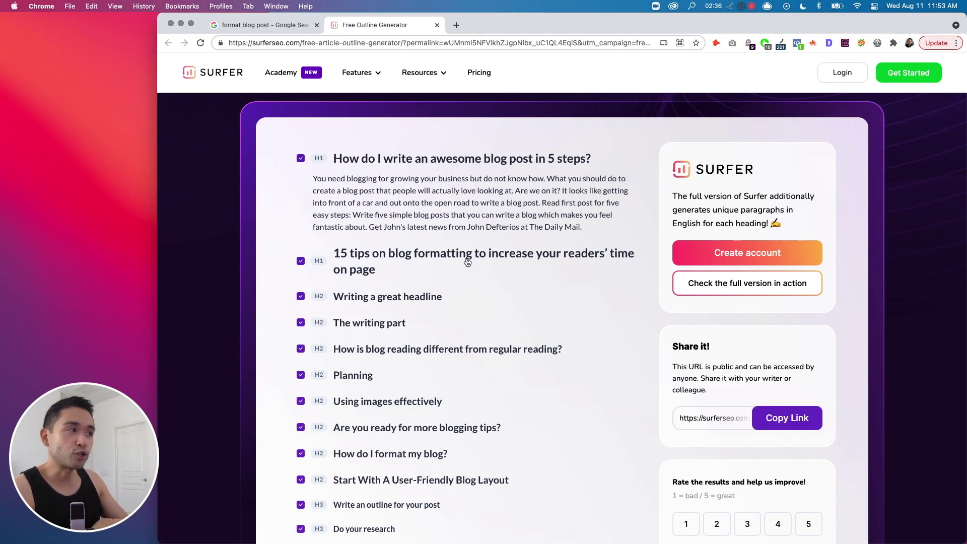
{"action": "scroll", "coordinate": [376, 279], "scroll_direction": "down", "scroll_amount": 1}
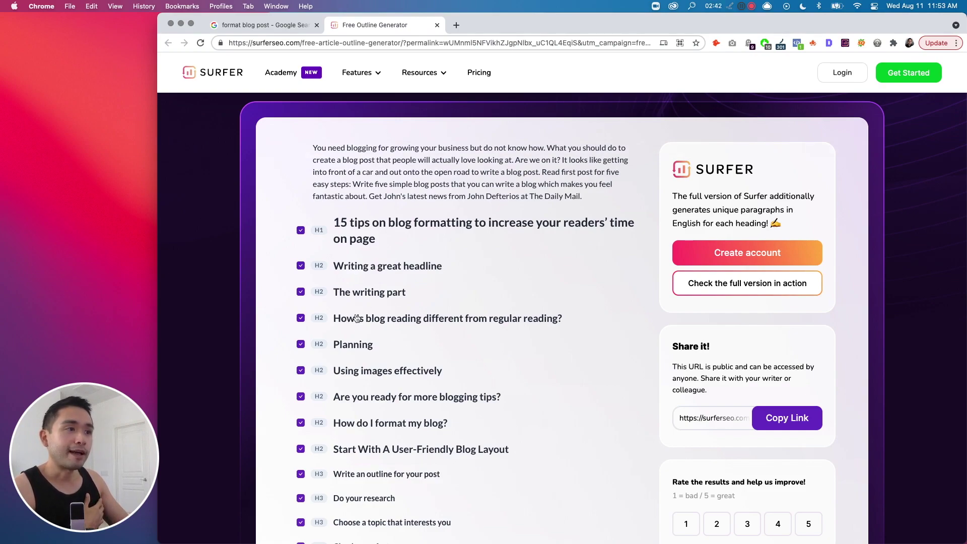
{"action": "scroll", "coordinate": [423, 325], "scroll_direction": "down", "scroll_amount": 1}
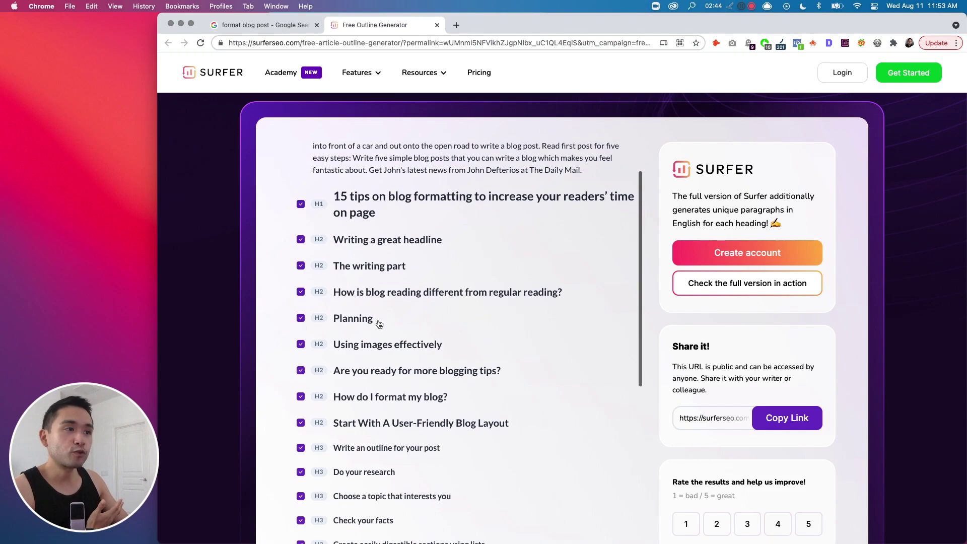
{"action": "scroll", "coordinate": [377, 324], "scroll_direction": "down", "scroll_amount": 1}
{"action": "scroll", "coordinate": [391, 334], "scroll_direction": "down", "scroll_amount": 2}
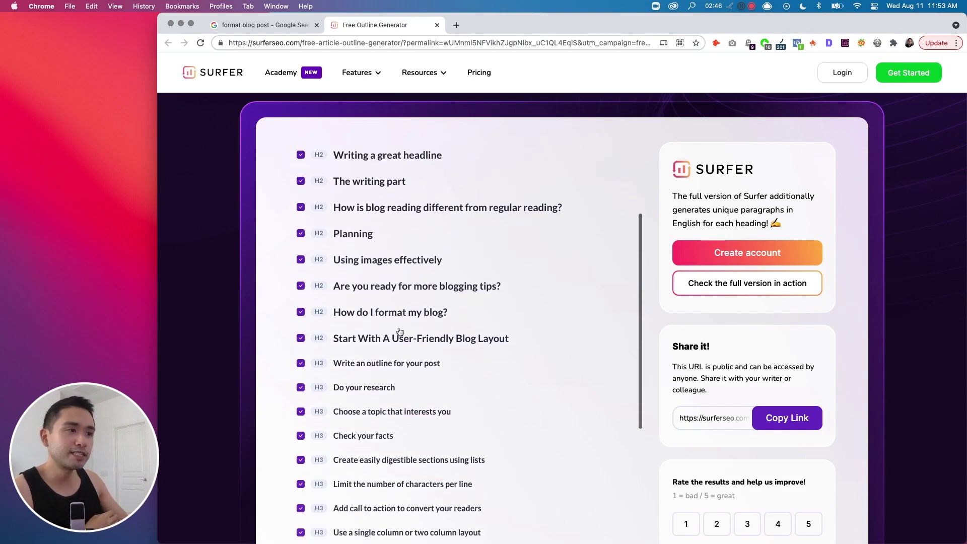
{"action": "scroll", "coordinate": [353, 345], "scroll_direction": "down", "scroll_amount": 2}
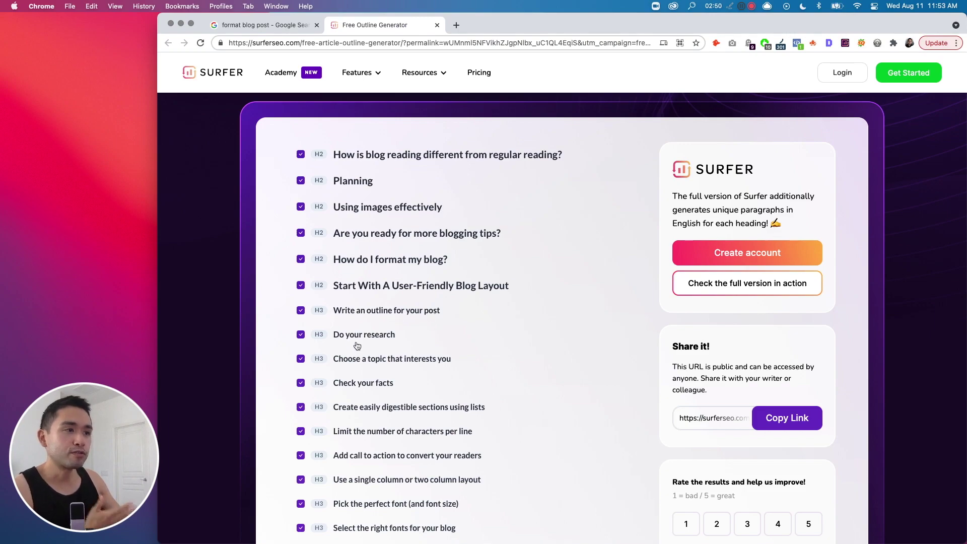
{"action": "scroll", "coordinate": [357, 345], "scroll_direction": "down", "scroll_amount": 1}
{"action": "scroll", "coordinate": [355, 345], "scroll_direction": "down", "scroll_amount": 1}
{"action": "scroll", "coordinate": [339, 346], "scroll_direction": "down", "scroll_amount": 1}
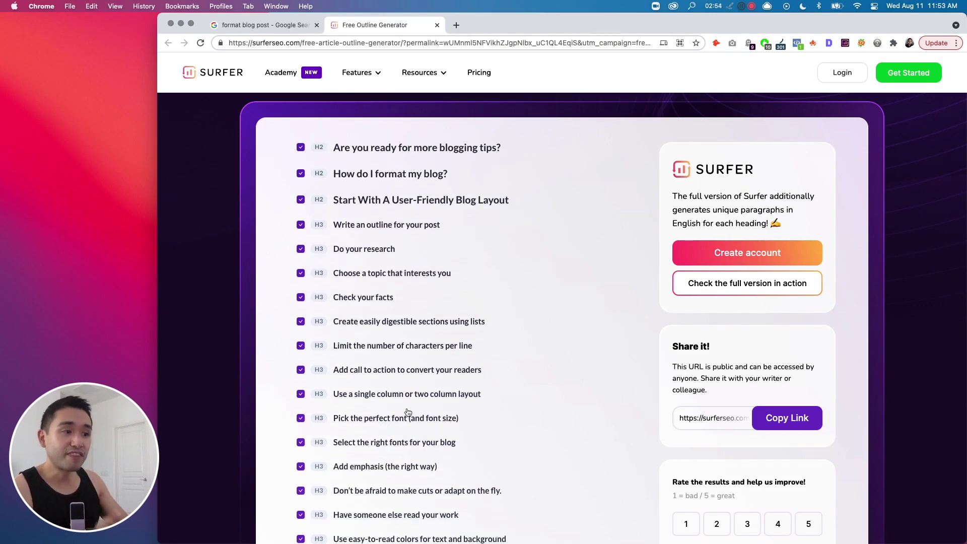
{"action": "scroll", "coordinate": [401, 427], "scroll_direction": "down", "scroll_amount": 2}
{"action": "scroll", "coordinate": [415, 424], "scroll_direction": "down", "scroll_amount": 2}
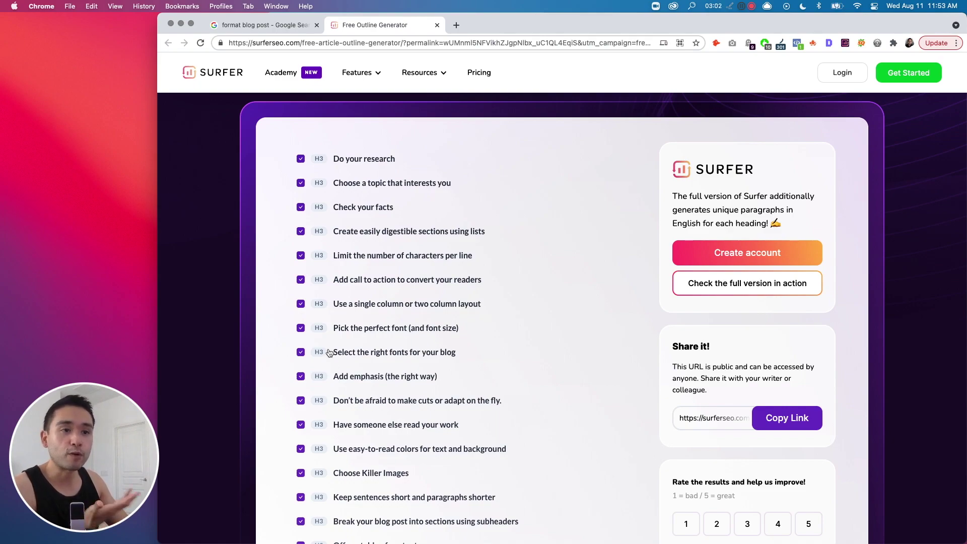
{"action": "scroll", "coordinate": [329, 353], "scroll_direction": "up", "scroll_amount": 1}
{"action": "scroll", "coordinate": [332, 363], "scroll_direction": "up", "scroll_amount": 3}
{"action": "scroll", "coordinate": [318, 333], "scroll_direction": "up", "scroll_amount": 8}
{"action": "scroll", "coordinate": [307, 314], "scroll_direction": "up", "scroll_amount": 4}
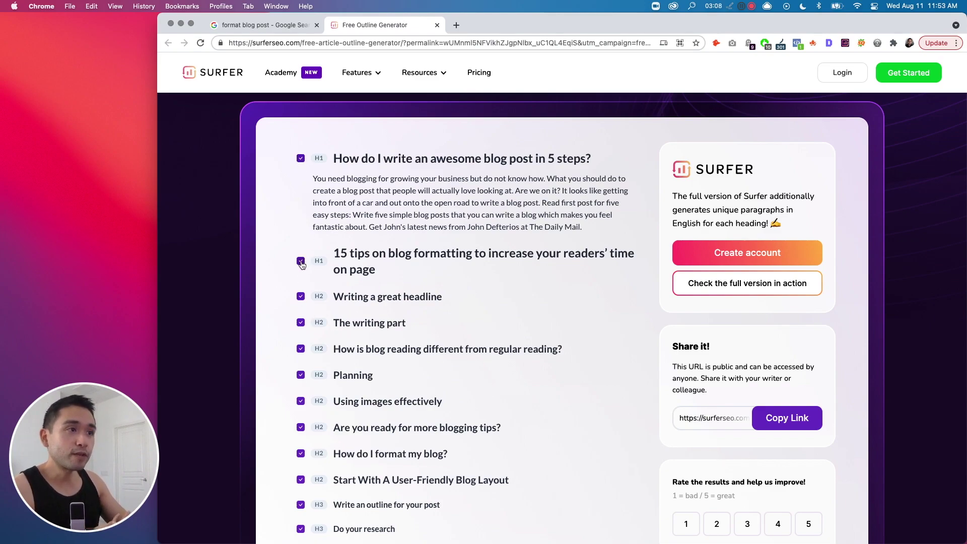
{"action": "scroll", "coordinate": [301, 264], "scroll_direction": "down", "scroll_amount": 1}
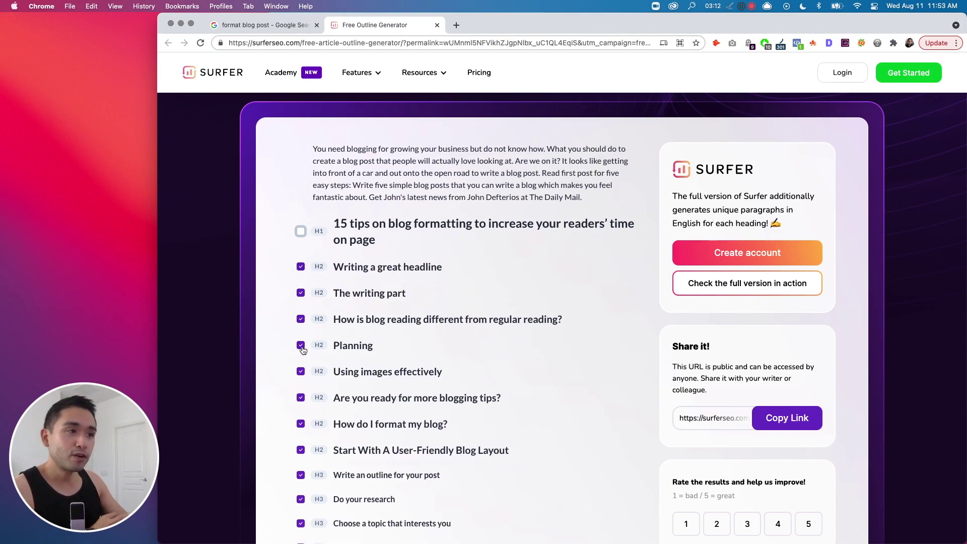
{"action": "scroll", "coordinate": [308, 399], "scroll_direction": "down", "scroll_amount": 1}
Step: Untick 'How do I format my blog?', 'Check your facts' and 'Pick the perfect font', then Copy Selected
{"action": "left_click", "coordinate": [301, 394]}
{"action": "scroll", "coordinate": [303, 449], "scroll_direction": "down", "scroll_amount": 3}
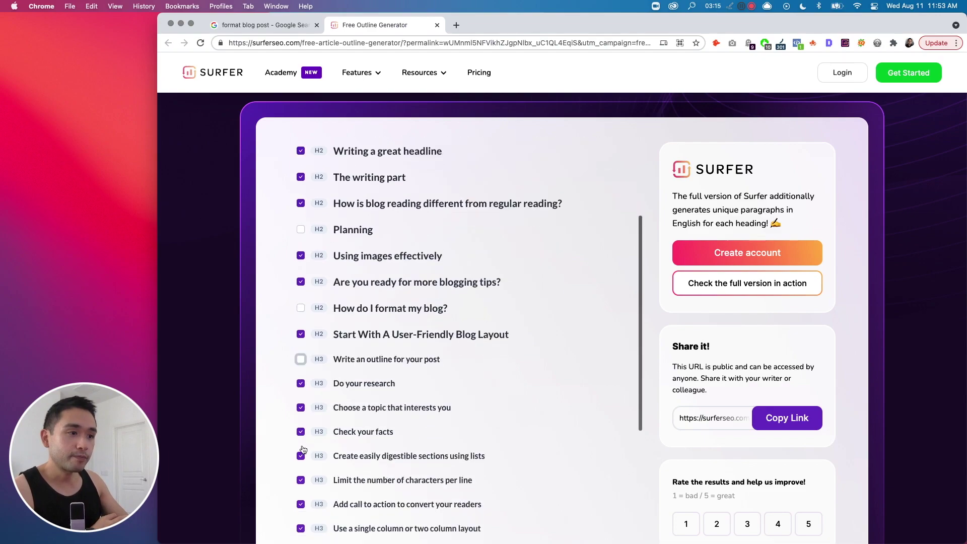
{"action": "left_click", "coordinate": [300, 432]}
{"action": "scroll", "coordinate": [303, 459], "scroll_direction": "down", "scroll_amount": 3}
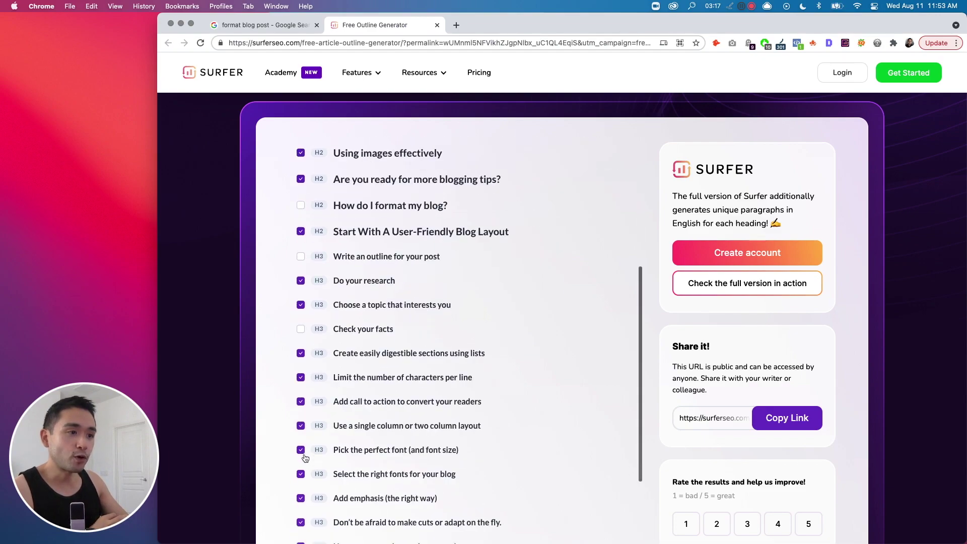
{"action": "left_click", "coordinate": [301, 450]}
{"action": "scroll", "coordinate": [303, 449], "scroll_direction": "down", "scroll_amount": 7}
{"action": "scroll", "coordinate": [313, 449], "scroll_direction": "down", "scroll_amount": 4}
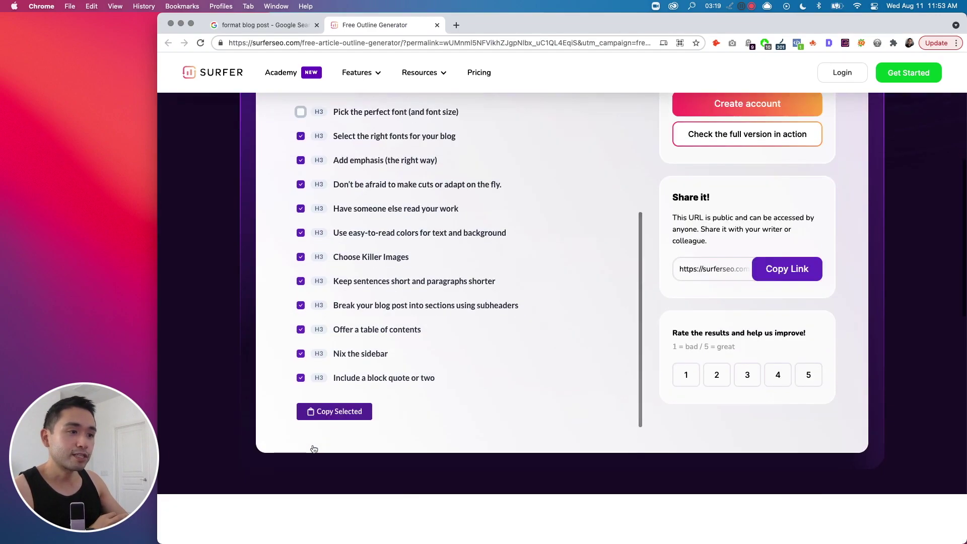
{"action": "scroll", "coordinate": [340, 377], "scroll_direction": "down", "scroll_amount": 5}
{"action": "scroll", "coordinate": [359, 302], "scroll_direction": "up", "scroll_amount": 1}
{"action": "left_click", "coordinate": [326, 297]}
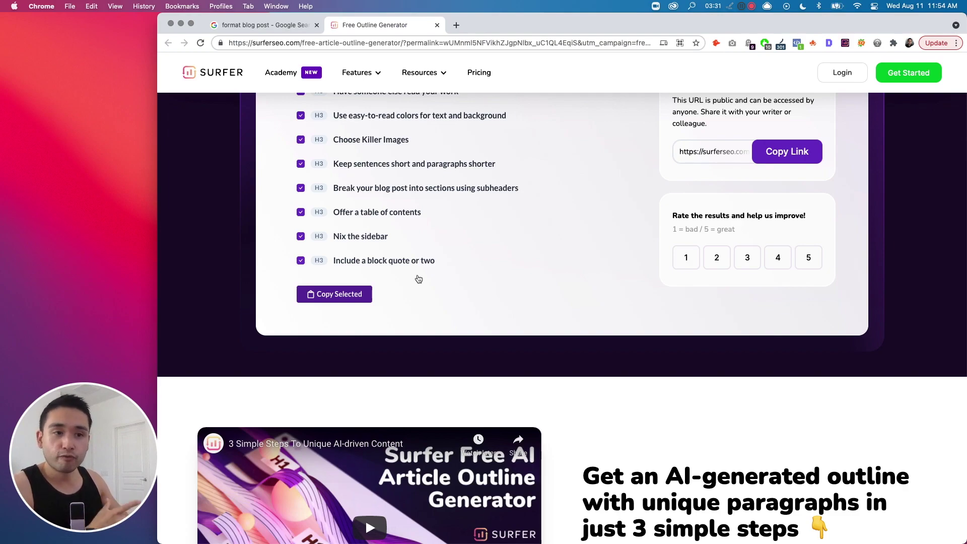
{"action": "scroll", "coordinate": [583, 255], "scroll_direction": "up", "scroll_amount": 3}
{"action": "scroll", "coordinate": [604, 244], "scroll_direction": "up", "scroll_amount": 5}
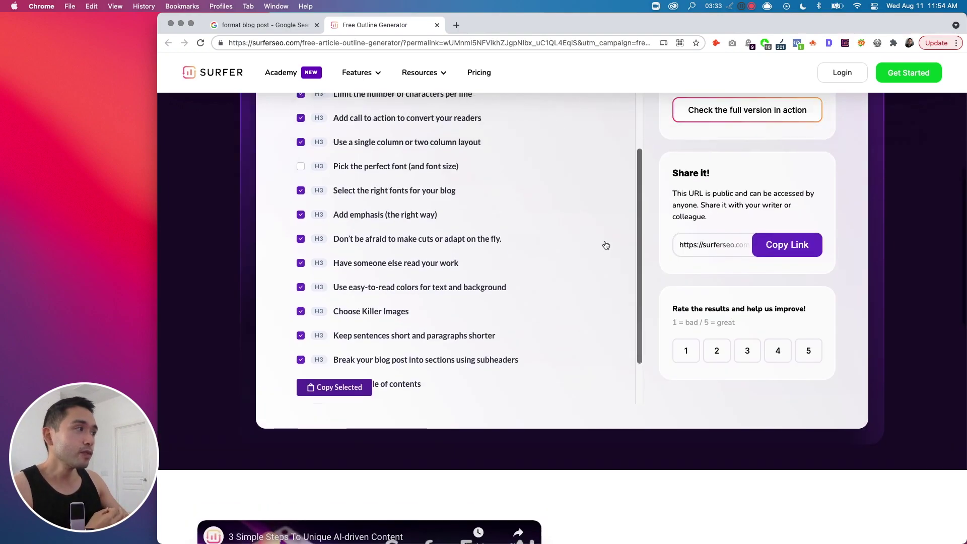
{"action": "scroll", "coordinate": [605, 244], "scroll_direction": "up", "scroll_amount": 3}
{"action": "scroll", "coordinate": [609, 246], "scroll_direction": "up", "scroll_amount": 2}
{"action": "scroll", "coordinate": [609, 245], "scroll_direction": "up", "scroll_amount": 5}
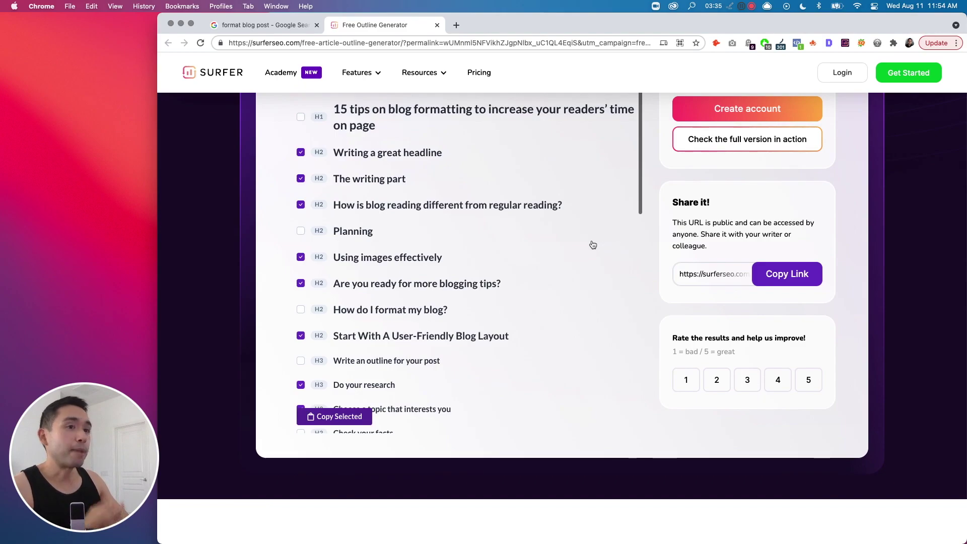
{"action": "scroll", "coordinate": [597, 248], "scroll_direction": "up", "scroll_amount": 2}
{"action": "scroll", "coordinate": [597, 249], "scroll_direction": "up", "scroll_amount": 2}
{"action": "scroll", "coordinate": [596, 246], "scroll_direction": "down", "scroll_amount": 3}
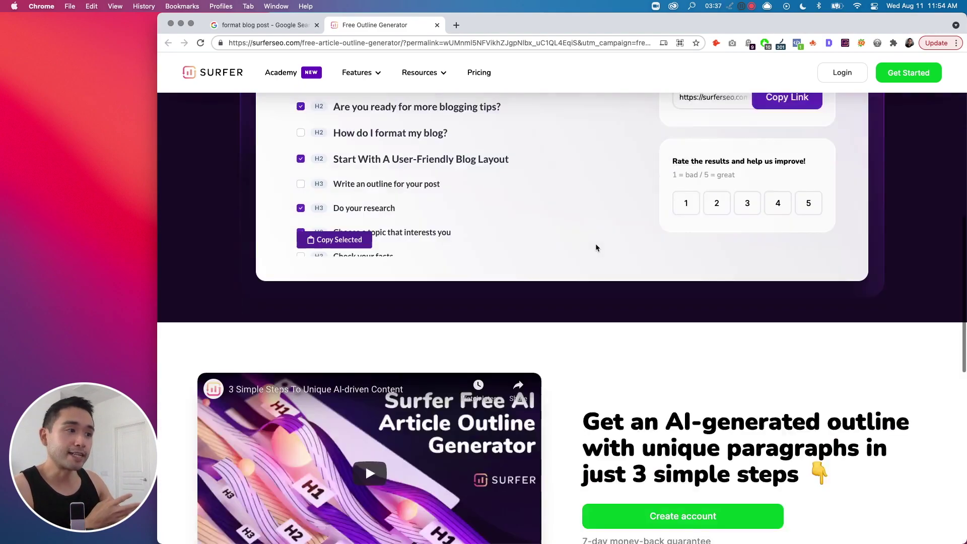
{"action": "scroll", "coordinate": [596, 246], "scroll_direction": "down", "scroll_amount": 3}
{"action": "scroll", "coordinate": [599, 246], "scroll_direction": "up", "scroll_amount": 2}
{"action": "scroll", "coordinate": [600, 249], "scroll_direction": "up", "scroll_amount": 4}
{"action": "scroll", "coordinate": [601, 249], "scroll_direction": "up", "scroll_amount": 5}
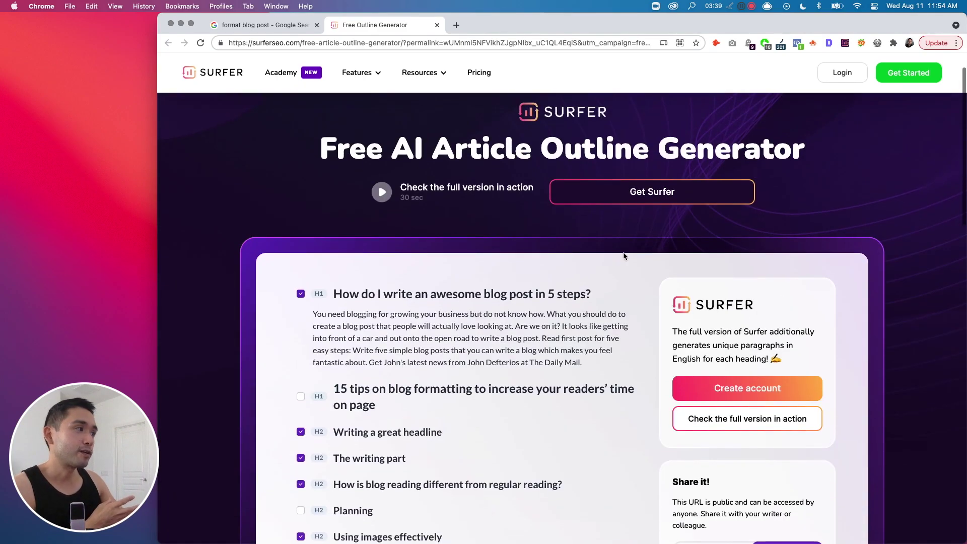
{"action": "scroll", "coordinate": [681, 295], "scroll_direction": "down", "scroll_amount": 1}
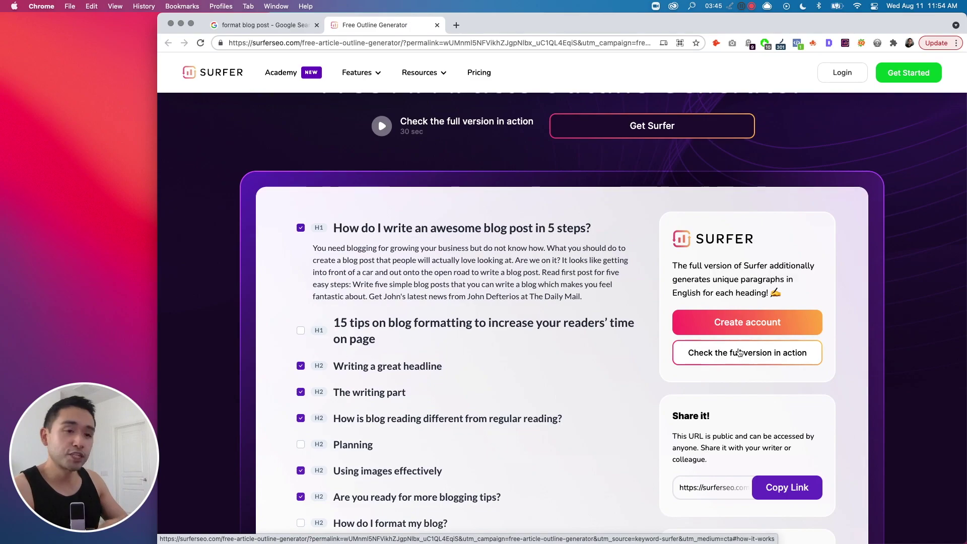
{"action": "scroll", "coordinate": [563, 352], "scroll_direction": "down", "scroll_amount": 5}
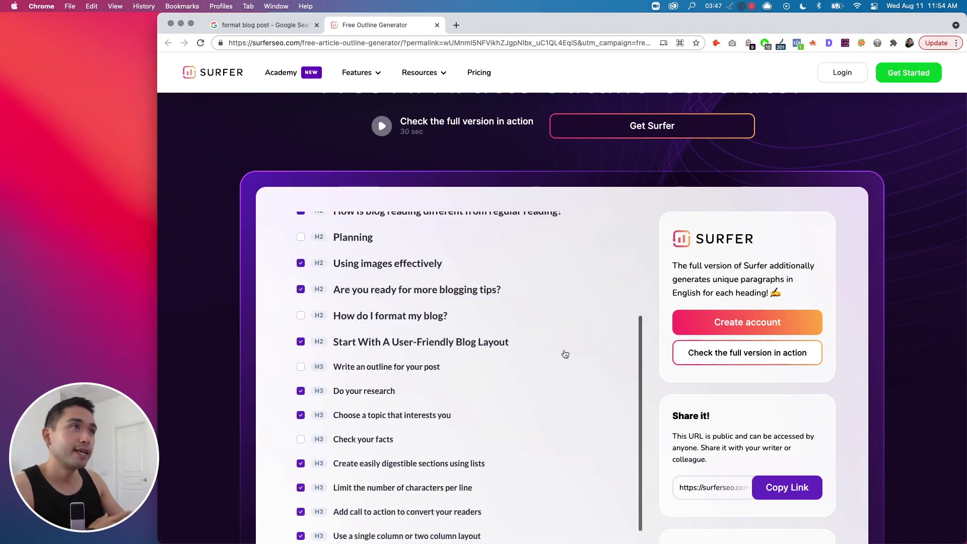
{"action": "scroll", "coordinate": [563, 353], "scroll_direction": "down", "scroll_amount": 5}
{"action": "scroll", "coordinate": [564, 353], "scroll_direction": "down", "scroll_amount": 3}
{"action": "scroll", "coordinate": [564, 354], "scroll_direction": "down", "scroll_amount": 5}
{"action": "scroll", "coordinate": [564, 350], "scroll_direction": "down", "scroll_amount": 5}
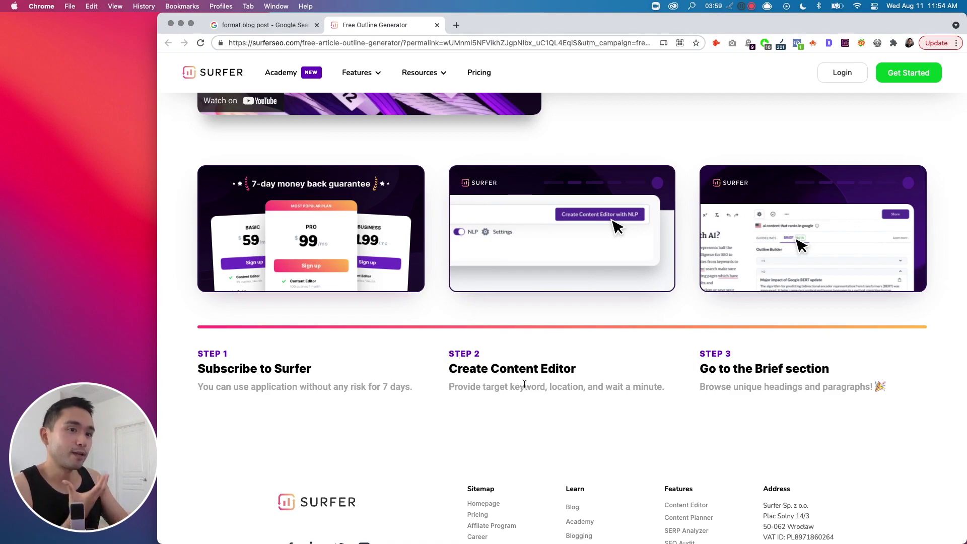
{"action": "scroll", "coordinate": [524, 385], "scroll_direction": "up", "scroll_amount": 5}
{"action": "scroll", "coordinate": [525, 387], "scroll_direction": "up", "scroll_amount": 4}
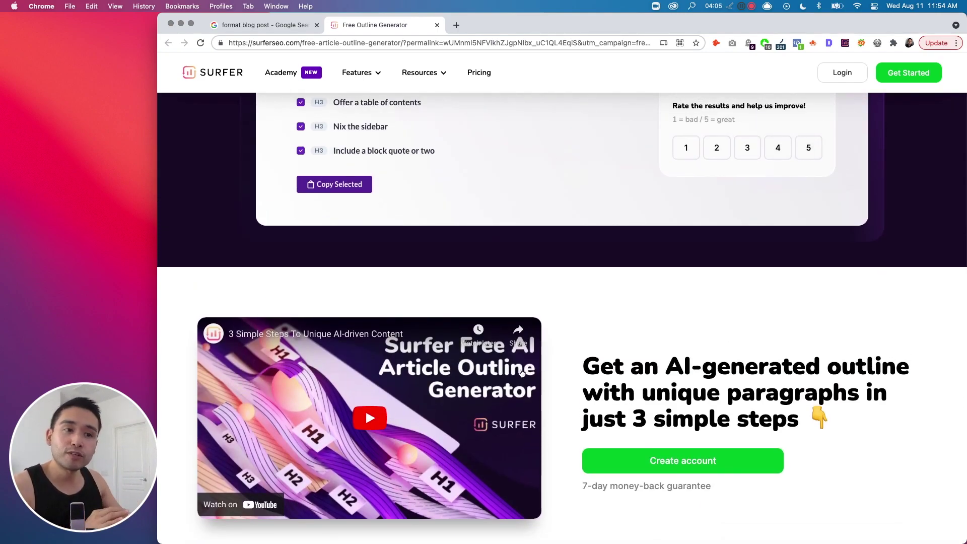
{"action": "scroll", "coordinate": [521, 372], "scroll_direction": "up", "scroll_amount": 2}
{"action": "scroll", "coordinate": [522, 372], "scroll_direction": "up", "scroll_amount": 3}
{"action": "scroll", "coordinate": [529, 371], "scroll_direction": "up", "scroll_amount": 3}
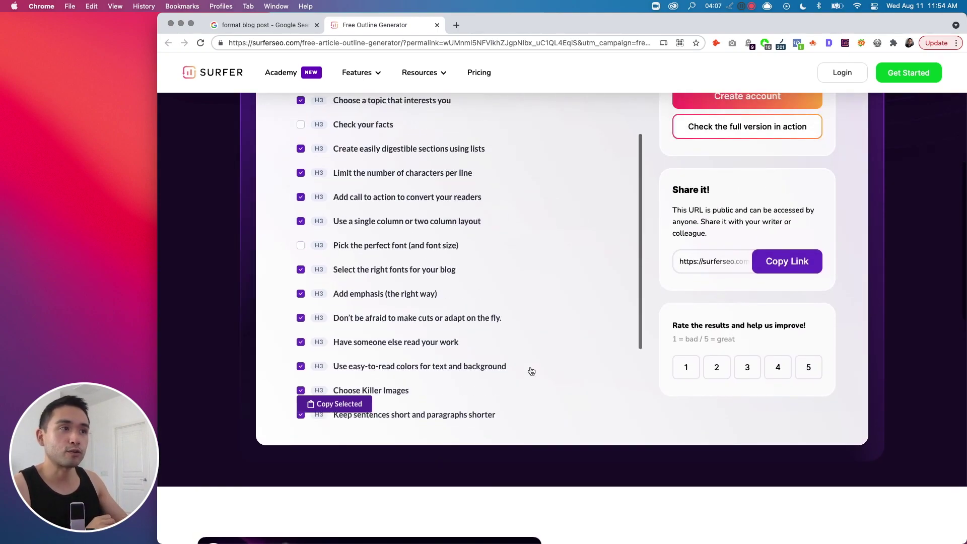
{"action": "scroll", "coordinate": [491, 359], "scroll_direction": "up", "scroll_amount": 2}
{"action": "scroll", "coordinate": [451, 346], "scroll_direction": "up", "scroll_amount": 3}
{"action": "scroll", "coordinate": [442, 337], "scroll_direction": "up", "scroll_amount": 1}
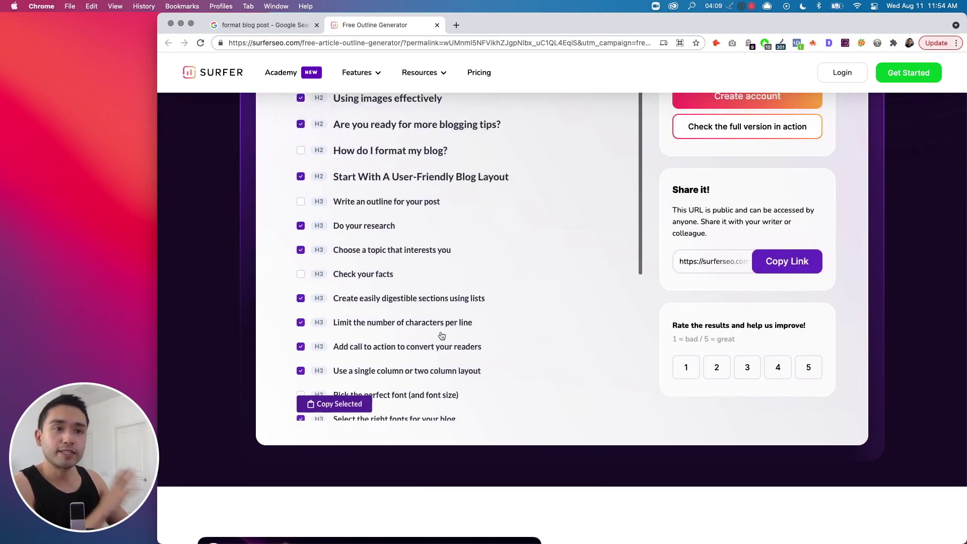
{"action": "scroll", "coordinate": [443, 336], "scroll_direction": "up", "scroll_amount": 2}
{"action": "scroll", "coordinate": [442, 335], "scroll_direction": "up", "scroll_amount": 2}
Step: Return to the 'format blog post - Google Search' tab
{"action": "left_click", "coordinate": [264, 25]}
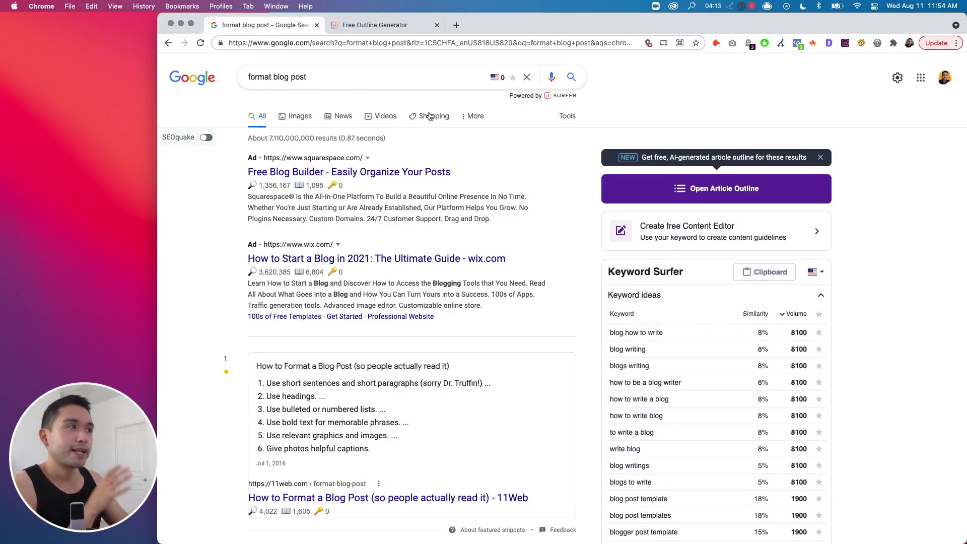
Step: Return to the Free Outline Generator tab to view the trimmed outline
{"action": "left_click", "coordinate": [391, 29]}
{"action": "scroll", "coordinate": [358, 223], "scroll_direction": "up", "scroll_amount": 3}
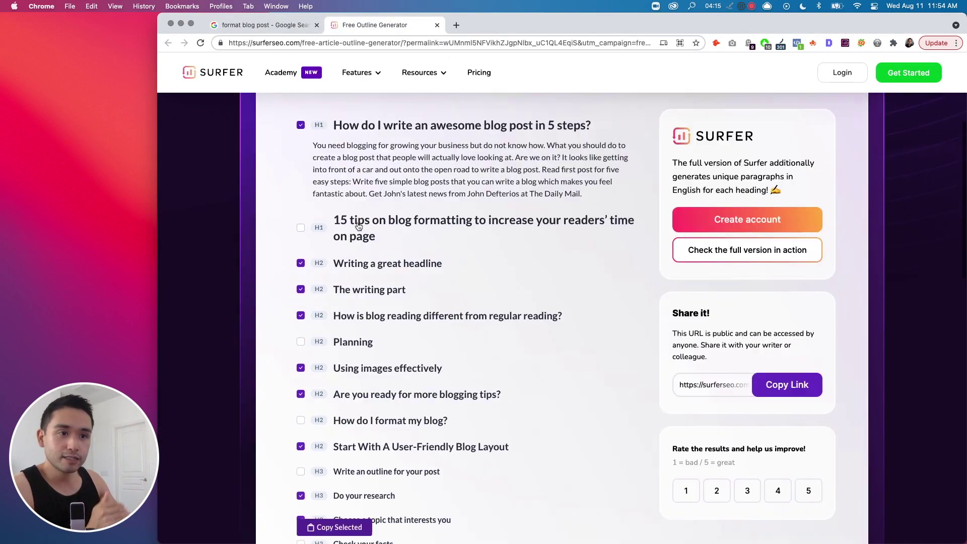
{"action": "scroll", "coordinate": [358, 226], "scroll_direction": "up", "scroll_amount": 1}
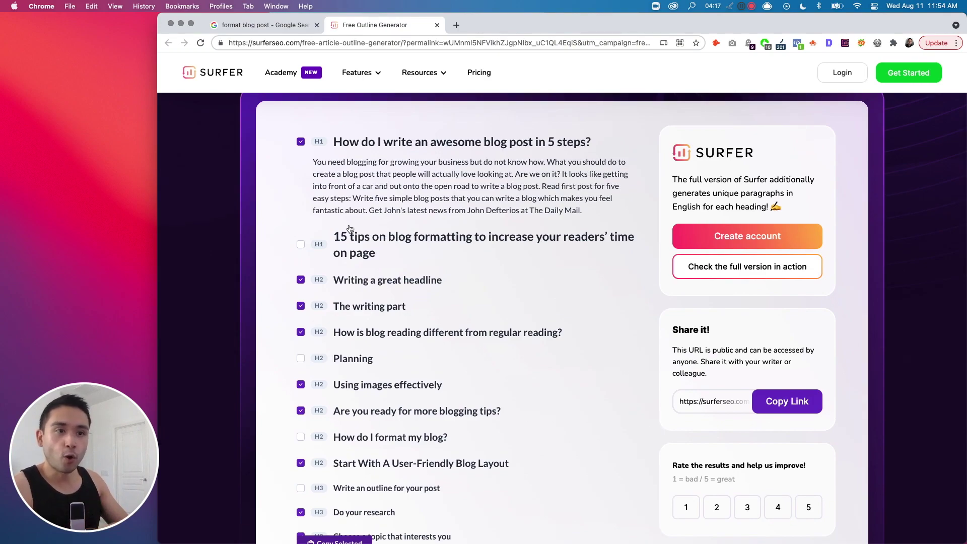
{"action": "scroll", "coordinate": [347, 240], "scroll_direction": "down", "scroll_amount": 2}
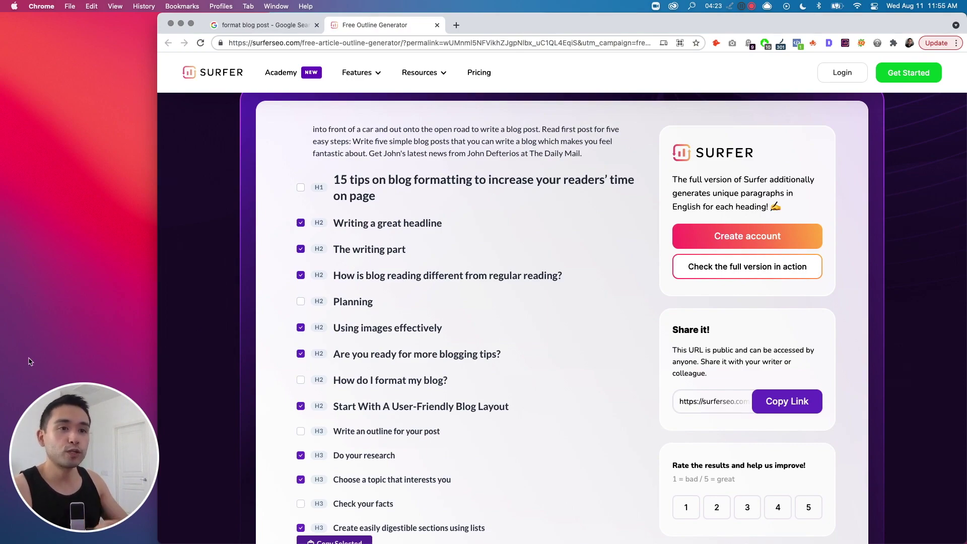
{"action": "mouse_move", "coordinate": [84, 456]}
{"action": "left_click", "coordinate": [36, 409]}
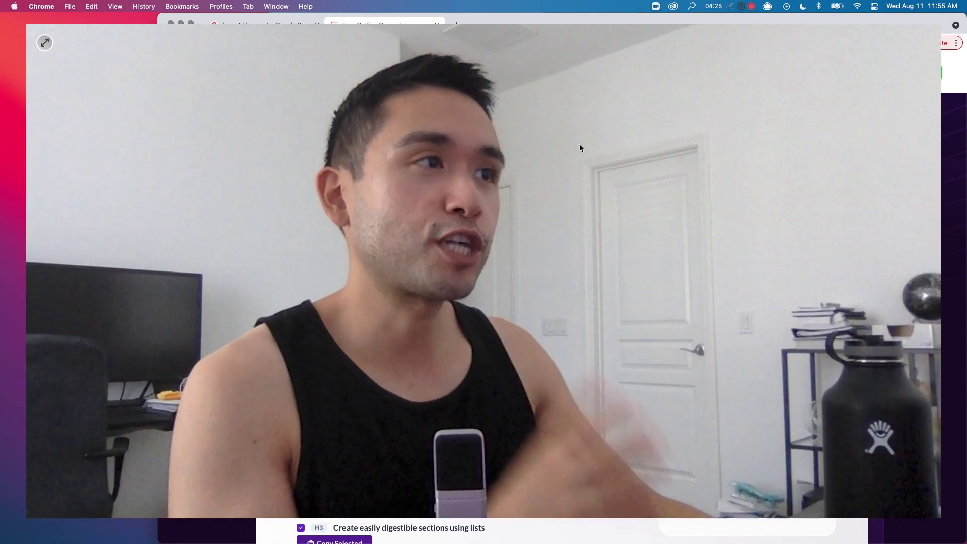